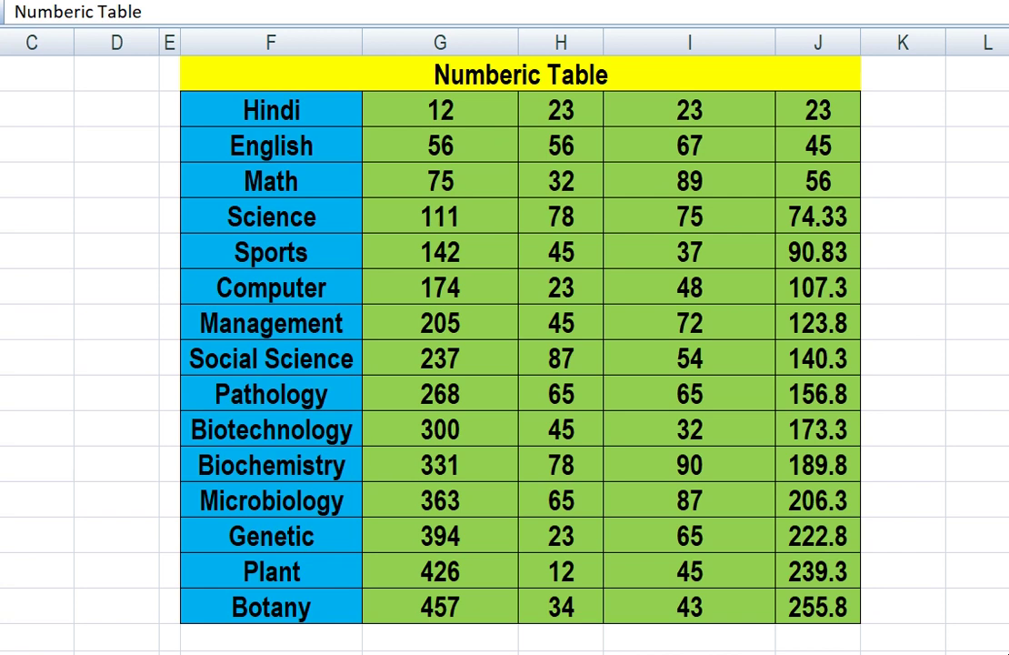
Select the Numberic Table range F1:J16 and unbold its title, subject names and scores
{"action": "key", "text": "BackSpace"}
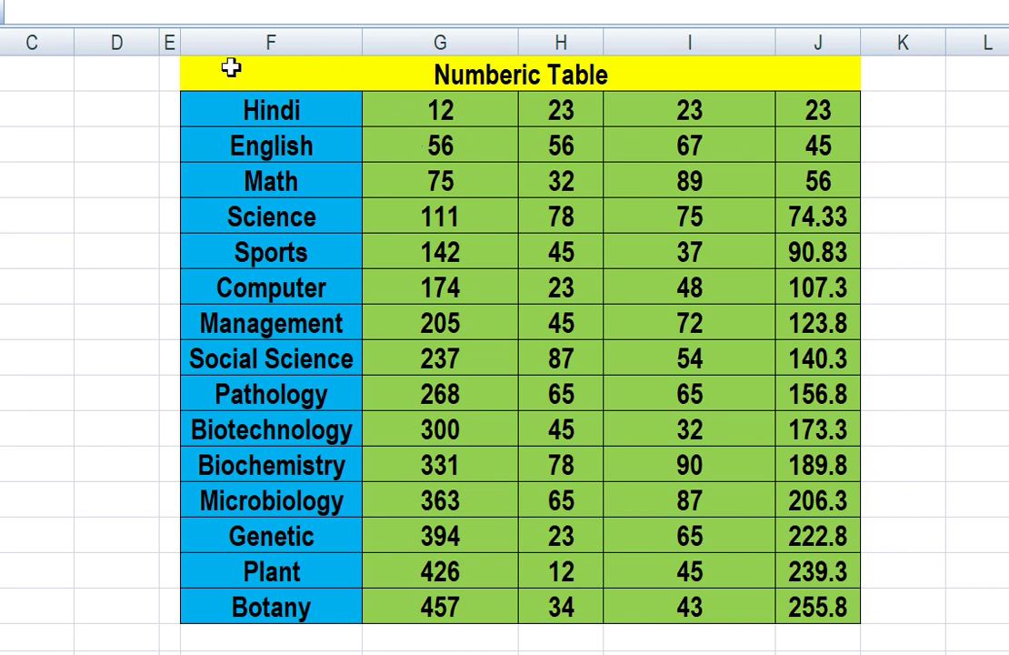
{"action": "left_click_drag", "start_coordinate": [214, 74], "coordinate": [385, 609]}
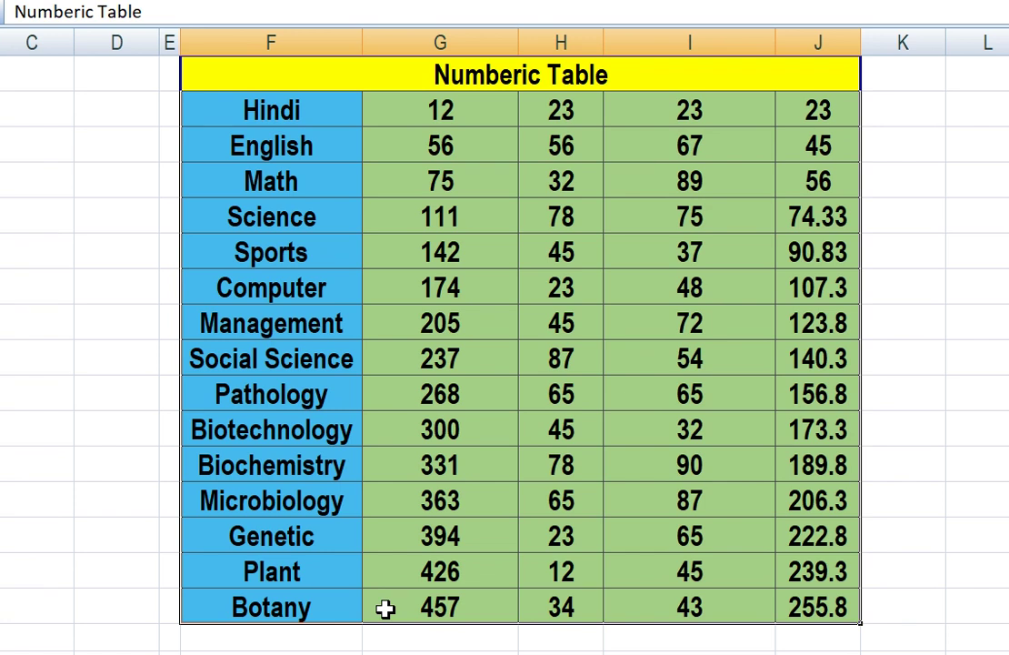
{"action": "key", "text": "ctrl+b"}
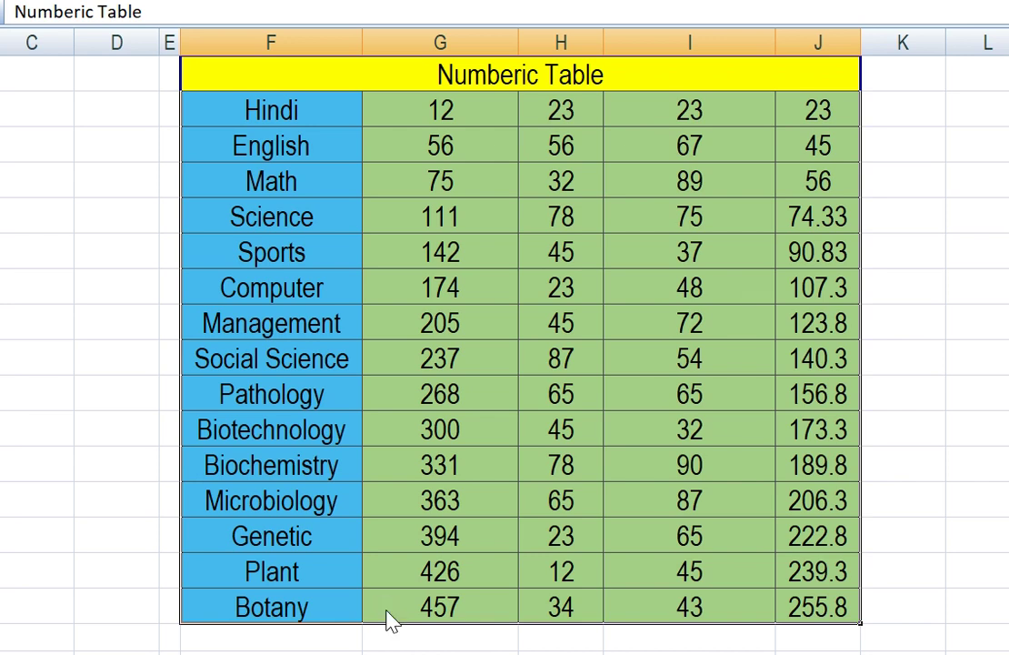
{"action": "key", "text": "ctrl+k"}
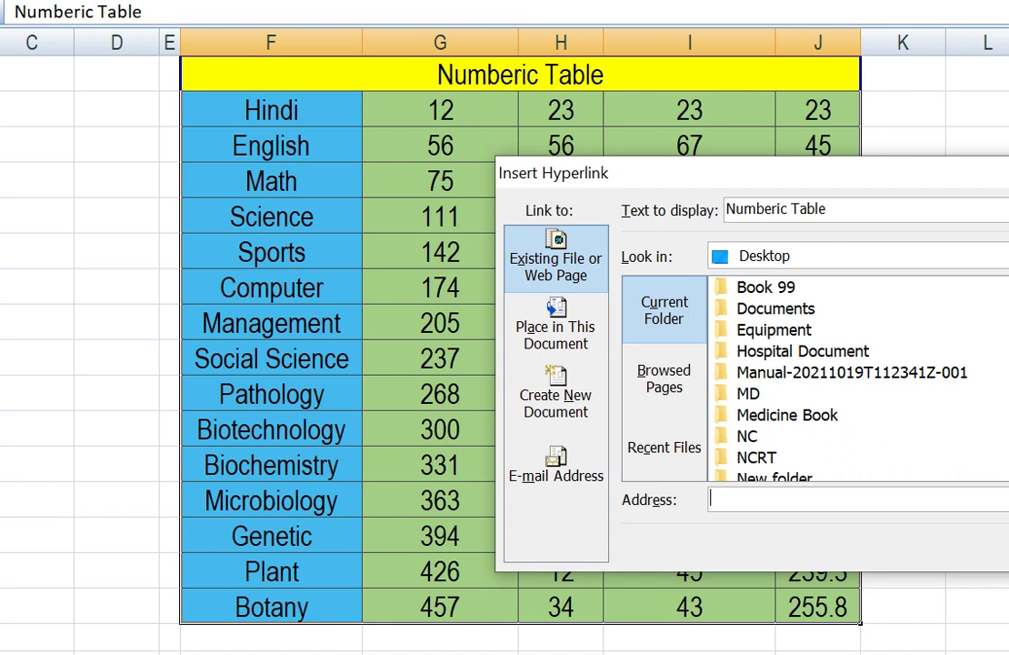
{"action": "key", "text": "Escape"}
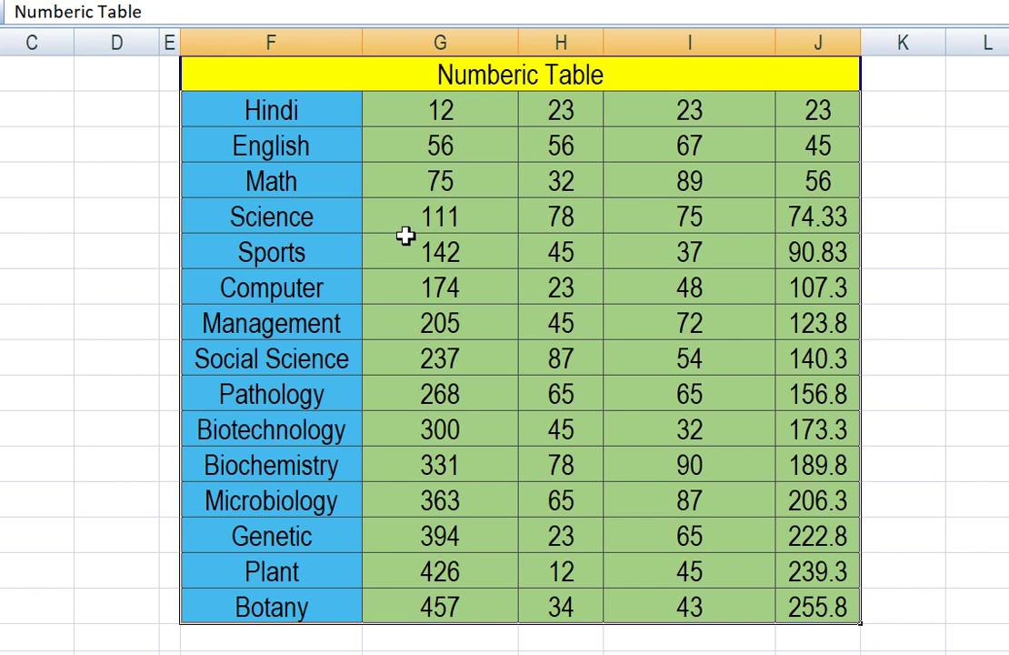
{"action": "key", "text": "ctrl+t"}
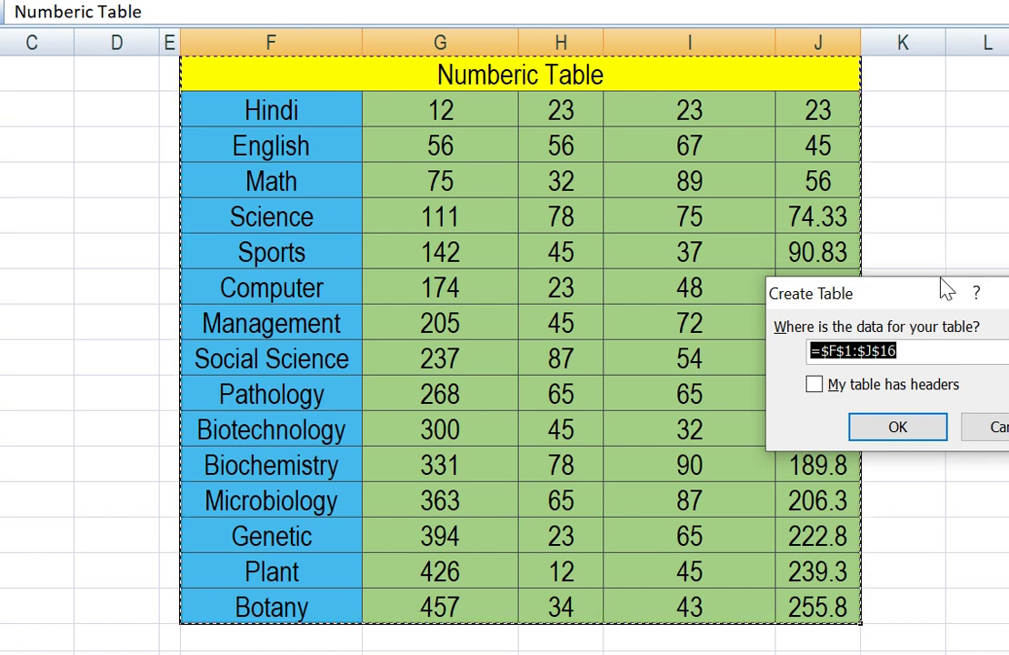
Convert the score range to a table and filter Column1 to show only Biochemistry
{"action": "left_click_drag", "start_coordinate": [943, 295], "coordinate": [829, 316]}
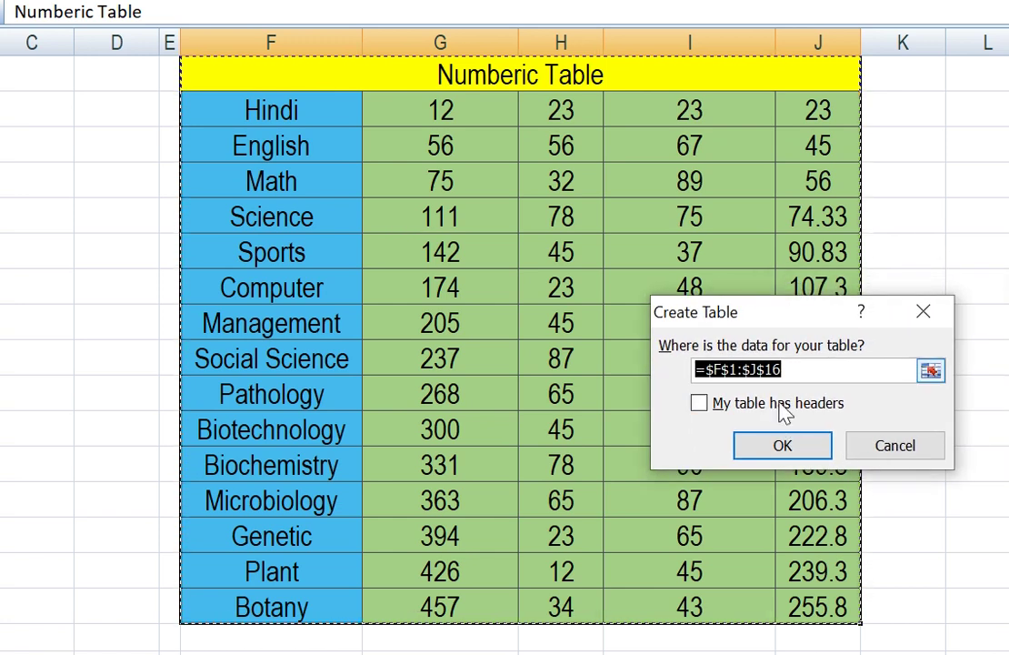
{"action": "left_click", "coordinate": [780, 445]}
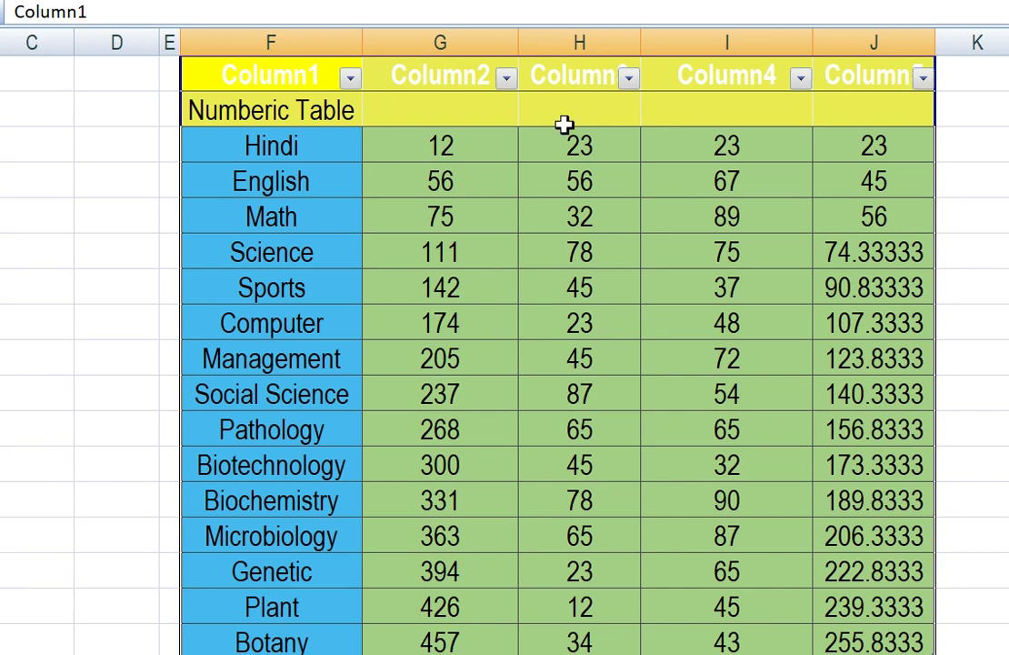
{"action": "left_click", "coordinate": [349, 80]}
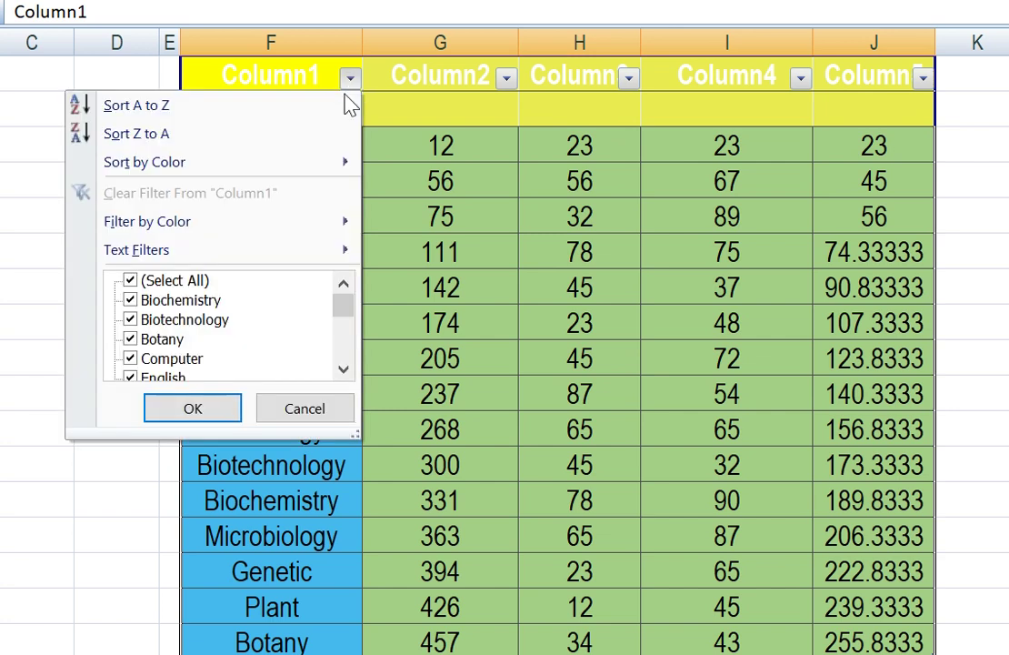
{"action": "left_click", "coordinate": [131, 280]}
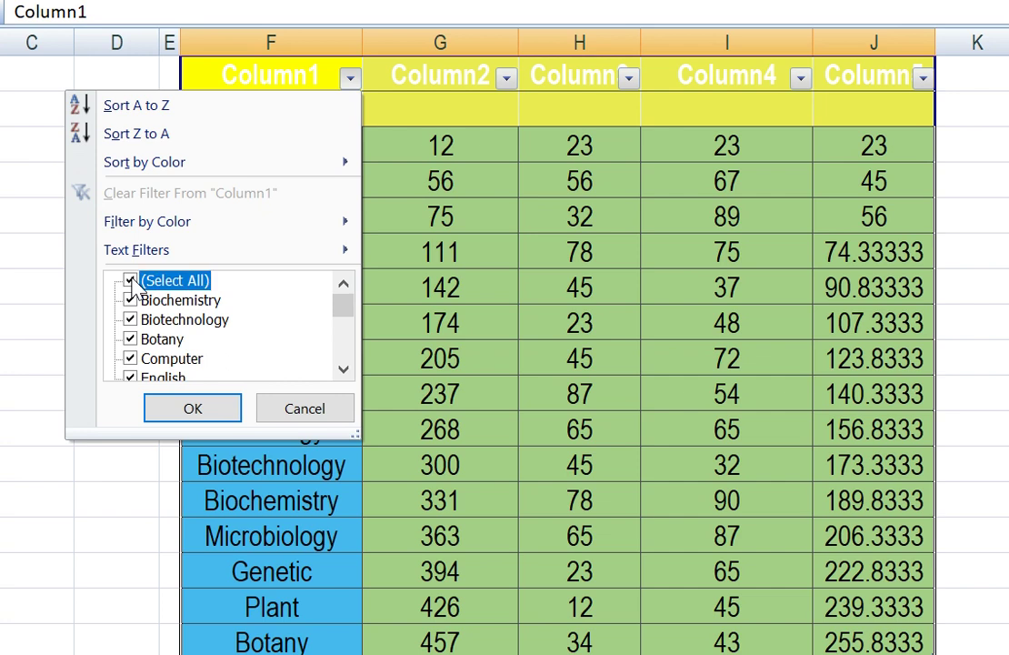
{"action": "left_click", "coordinate": [131, 301]}
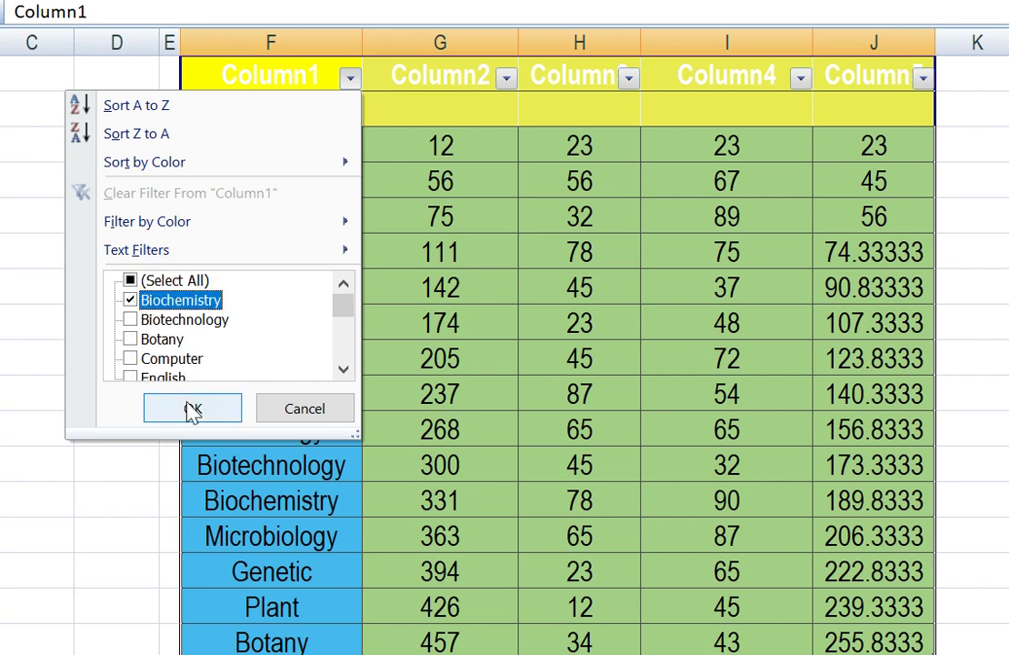
{"action": "left_click", "coordinate": [193, 408]}
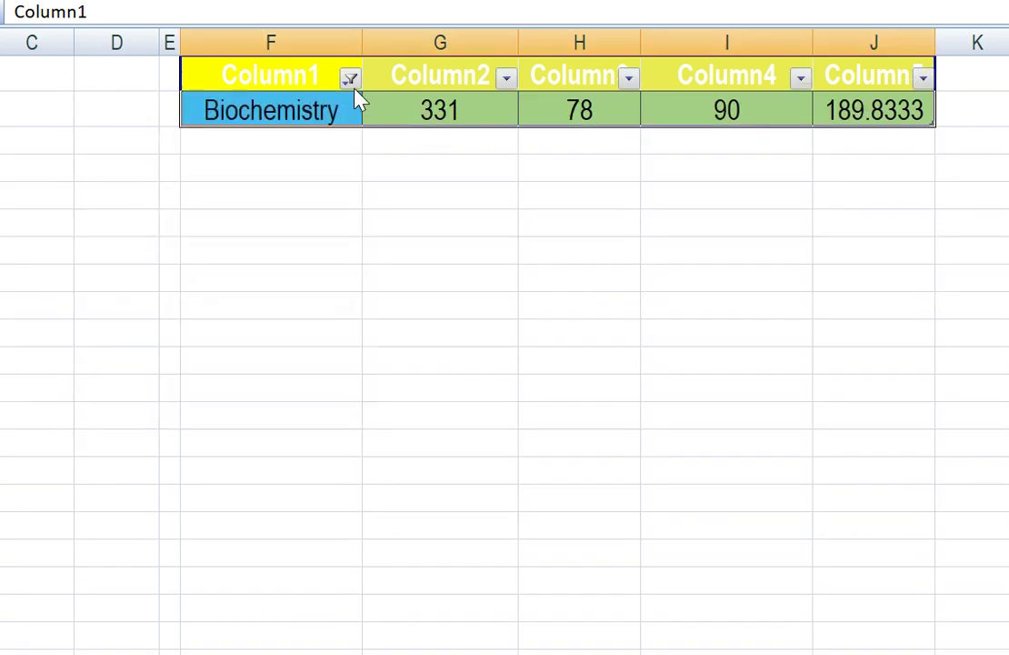
Clear the Column1 filter by re-checking (Select All) so every subject shows again
{"action": "left_click", "coordinate": [350, 80]}
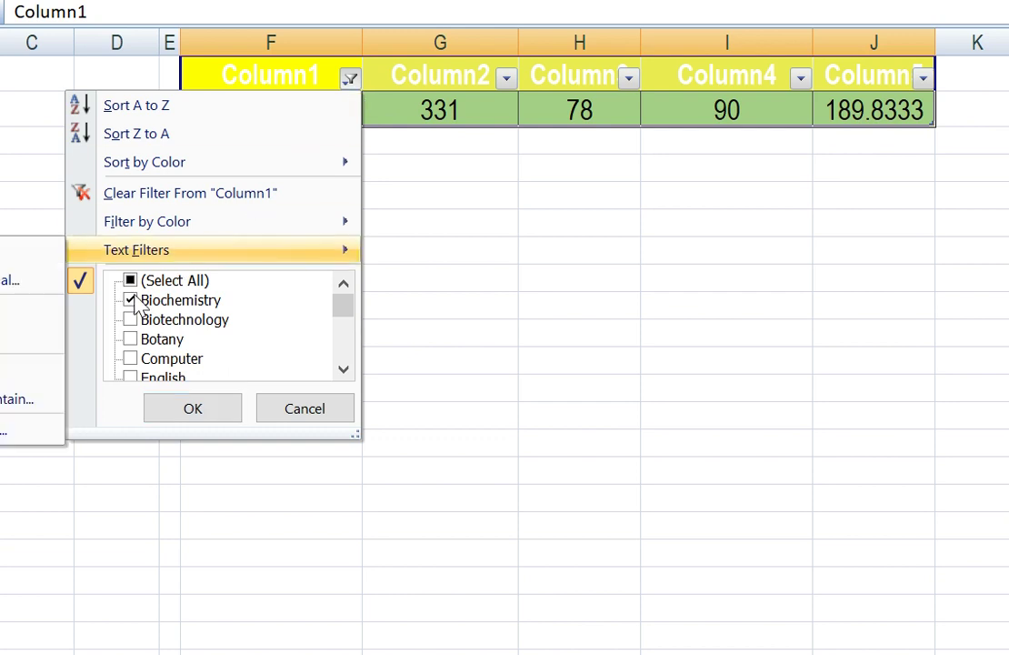
{"action": "left_click", "coordinate": [131, 280]}
{"action": "left_click", "coordinate": [131, 280]}
{"action": "left_click", "coordinate": [131, 281]}
{"action": "left_click", "coordinate": [196, 410]}
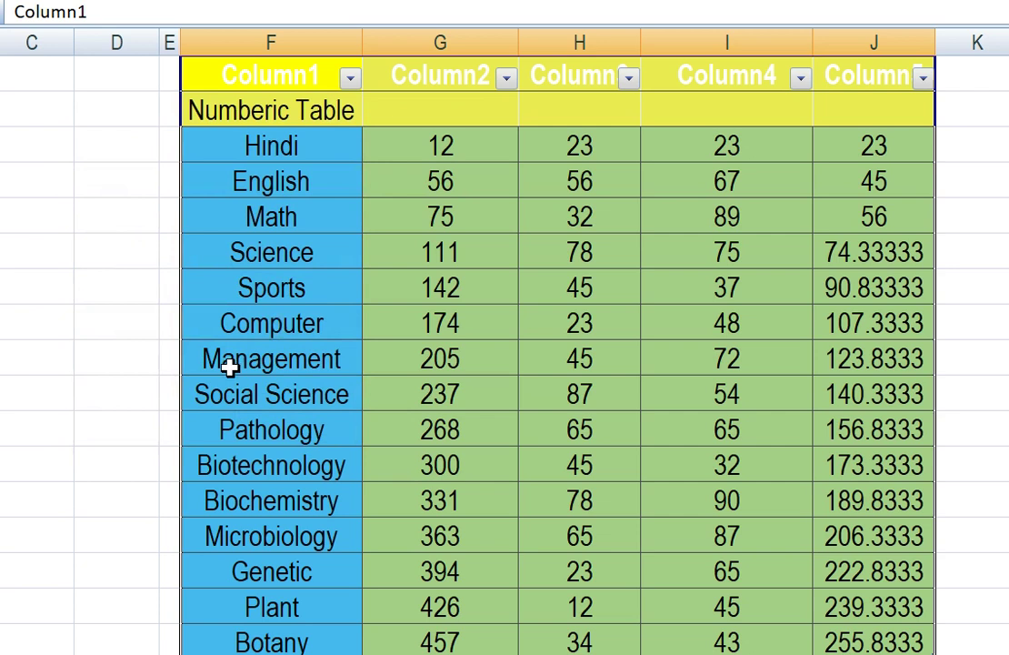
Undo the Biochemistry filter and the table conversion, removing the Column1–Column5 headers
{"action": "right_click", "coordinate": [271, 76]}
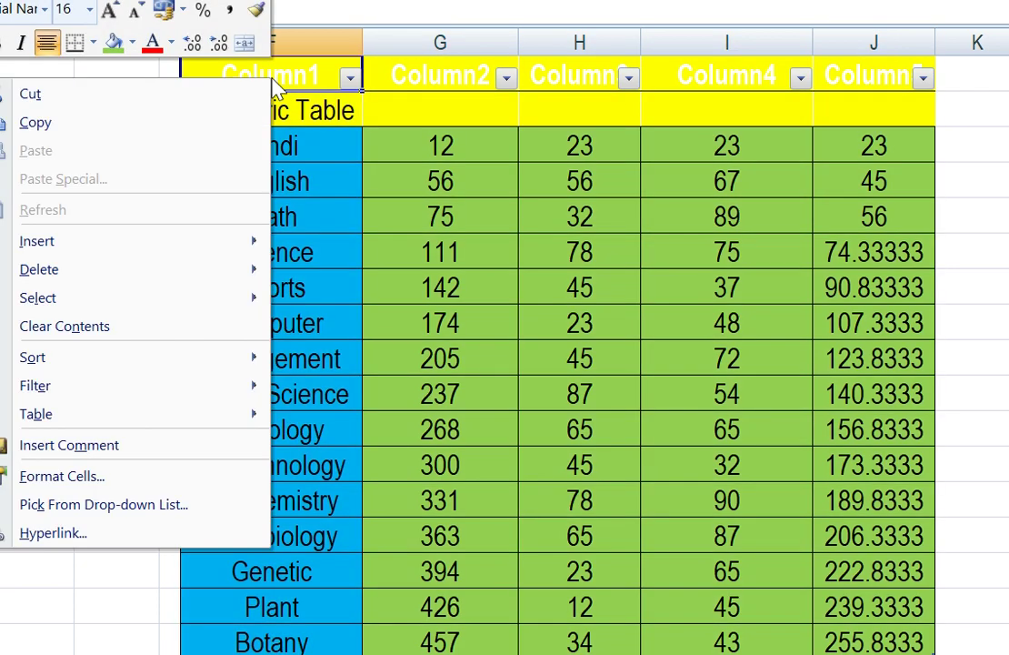
{"action": "left_click", "coordinate": [284, 77]}
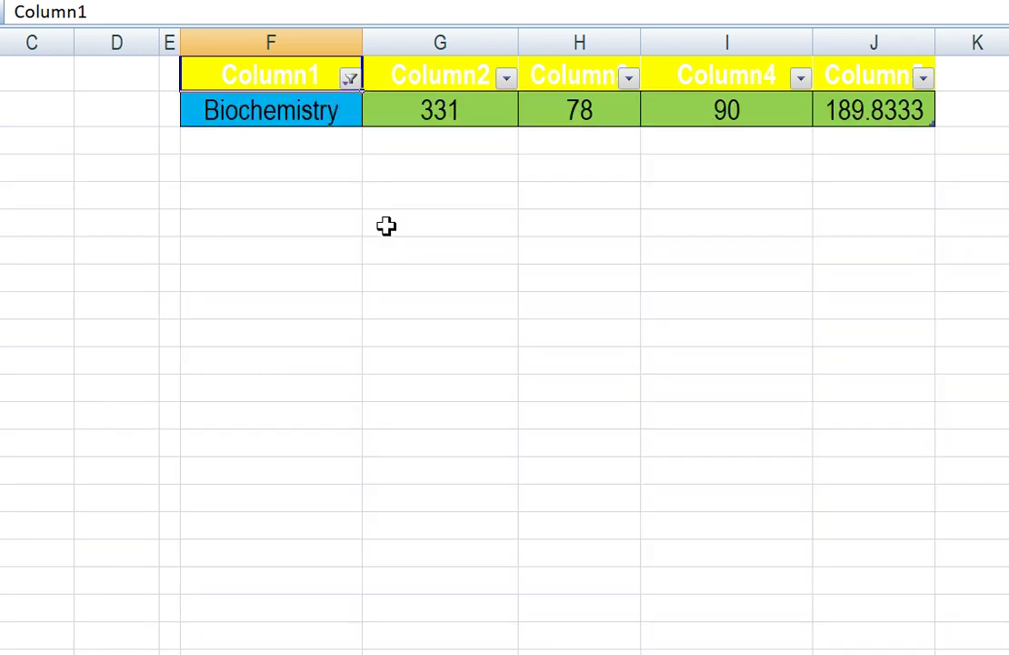
{"action": "key", "text": "ctrl+z"}
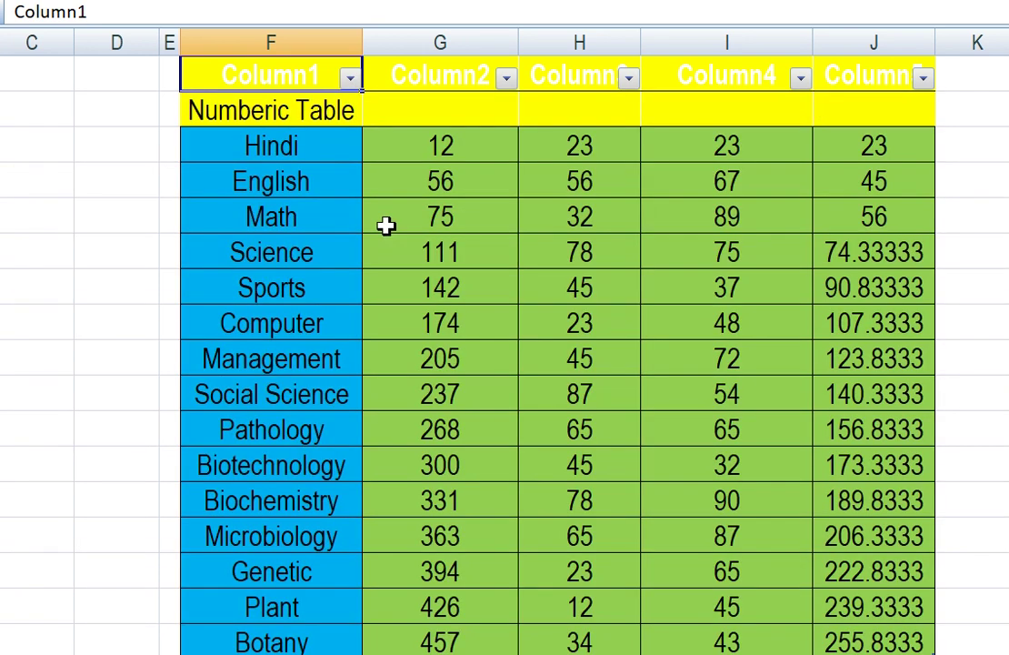
{"action": "key", "text": "ctrl+z"}
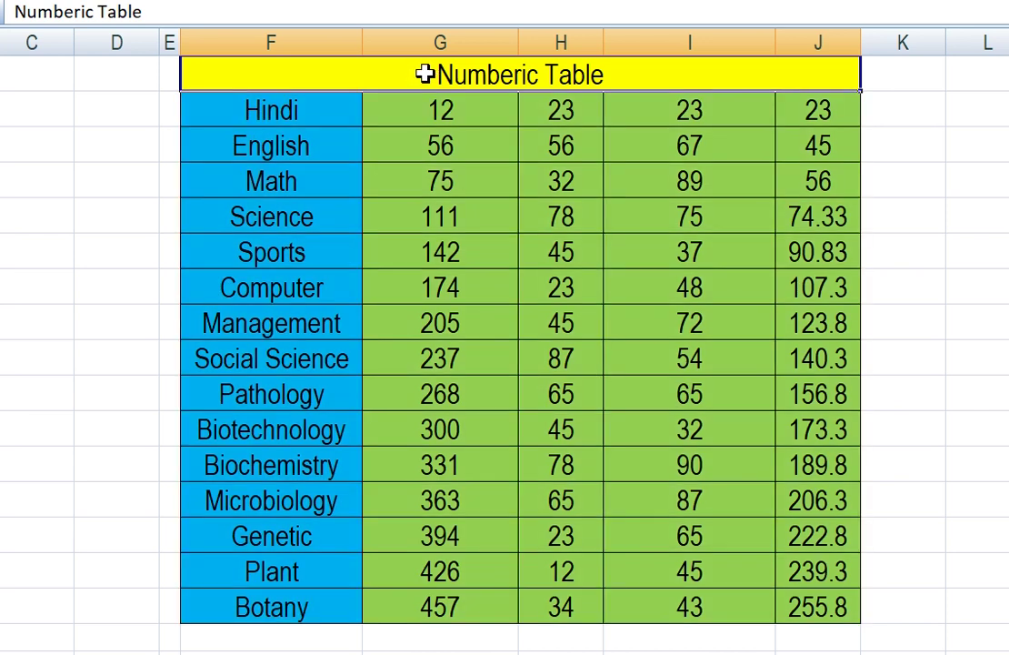
{"action": "left_click_drag", "start_coordinate": [427, 75], "coordinate": [456, 608]}
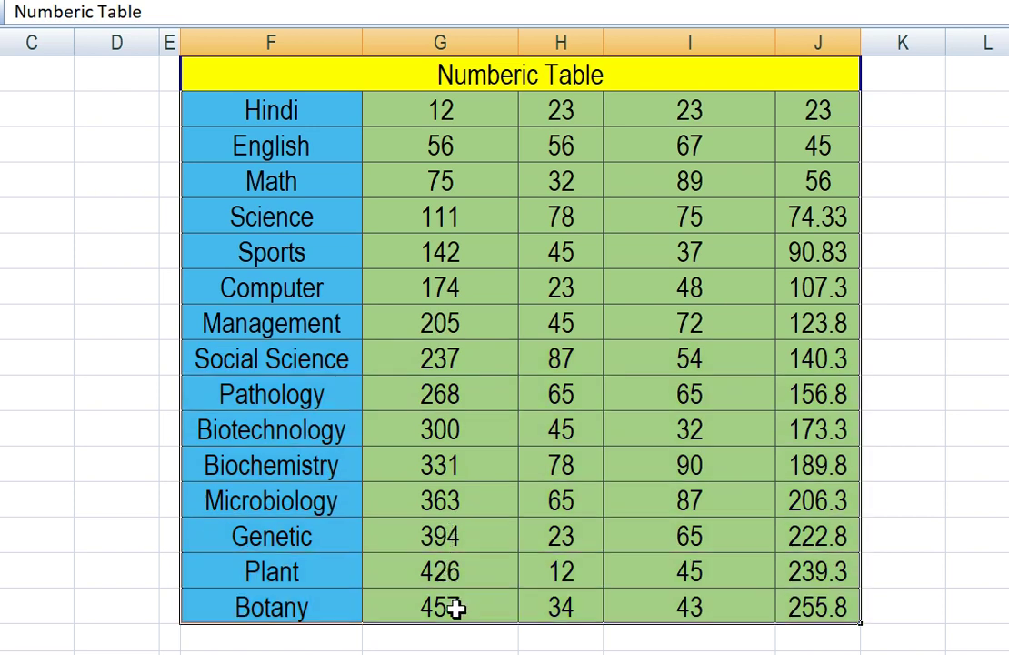
Underline only the subject names in F4:F18, from Hindi through Botany
{"action": "key", "text": "ctrl+u"}
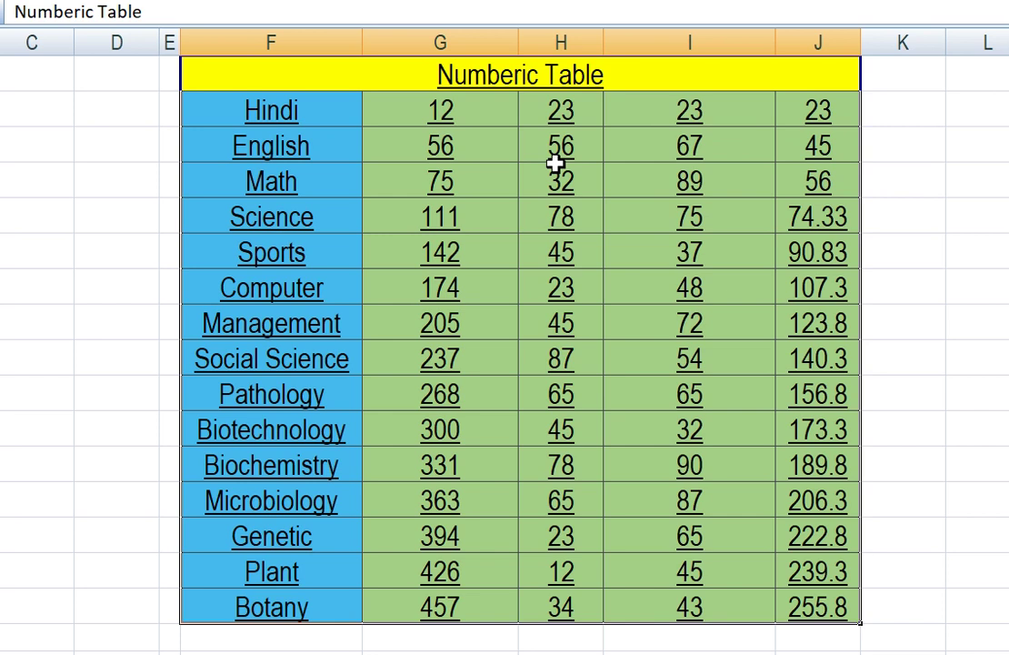
{"action": "key", "text": "ctrl+u"}
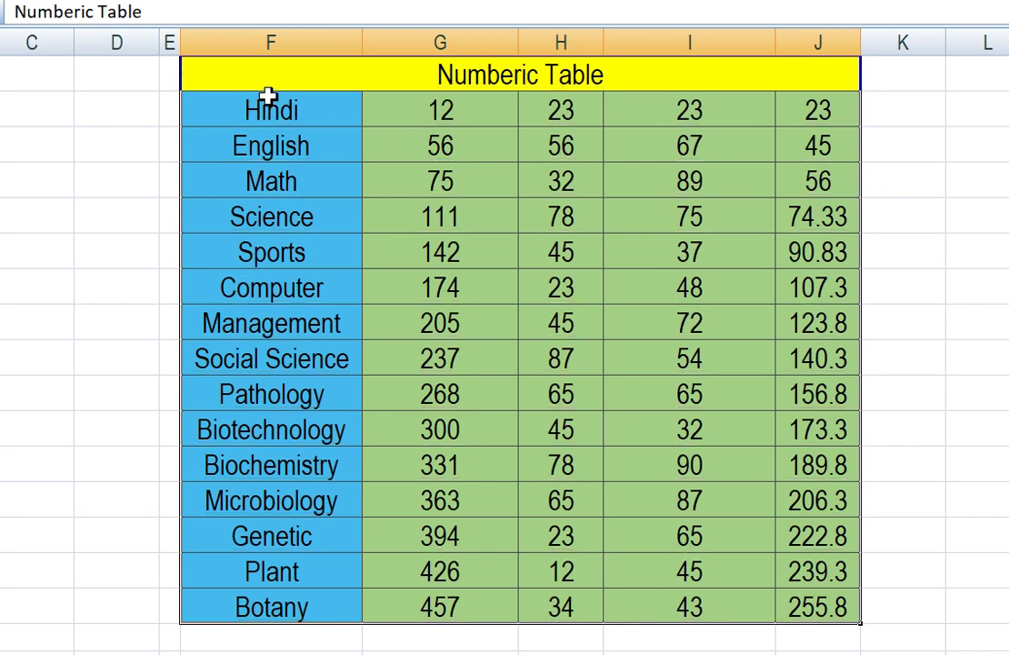
{"action": "left_click_drag", "start_coordinate": [265, 102], "coordinate": [245, 386]}
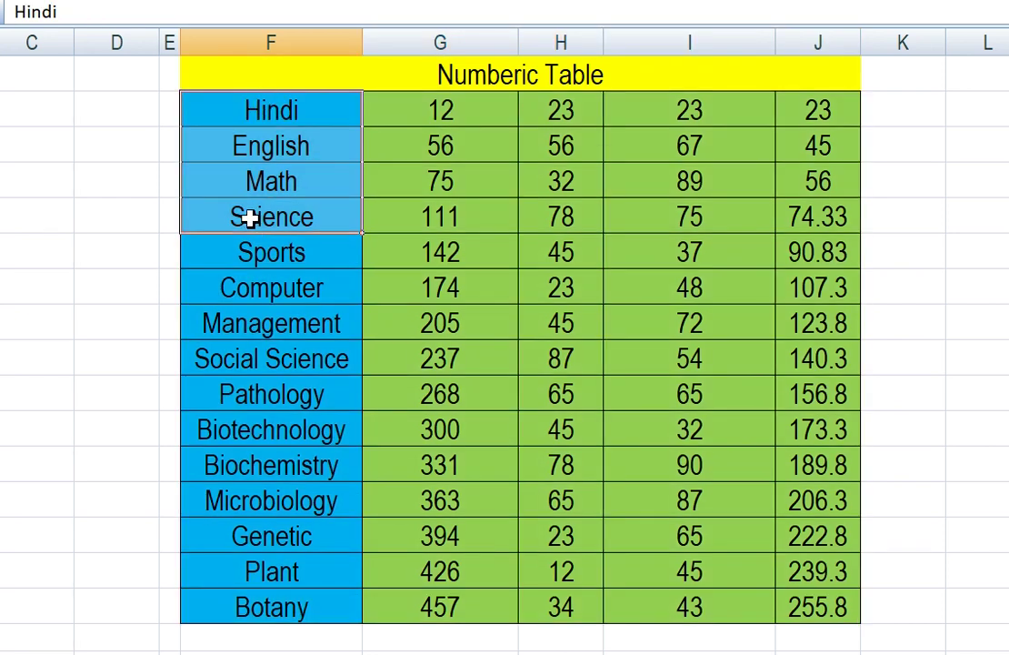
{"action": "left_click_drag", "start_coordinate": [246, 387], "coordinate": [238, 607]}
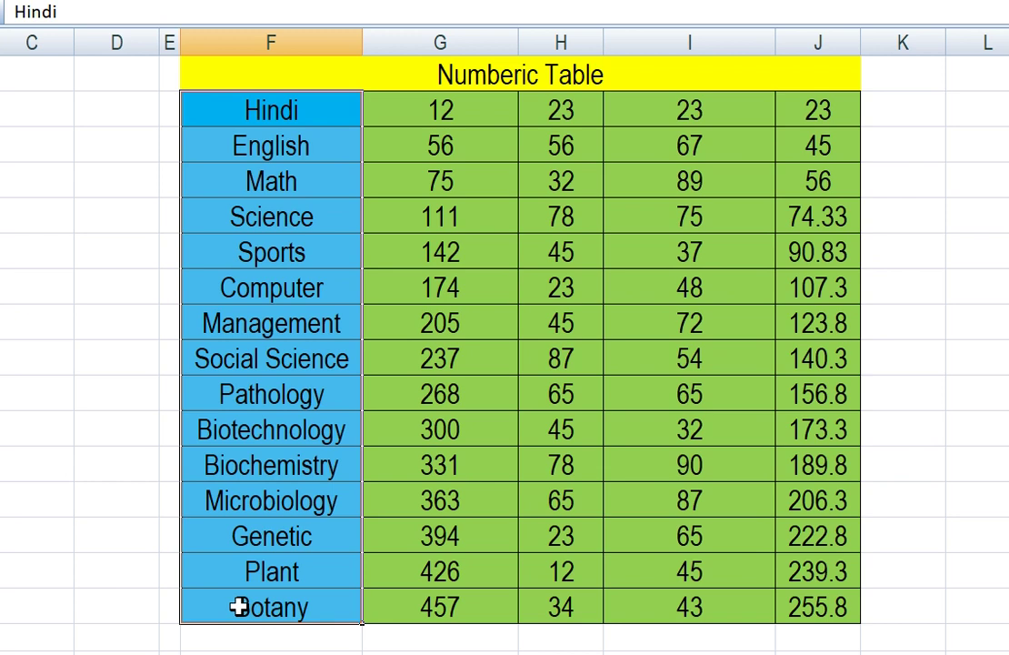
{"action": "key", "text": "ctrl+u"}
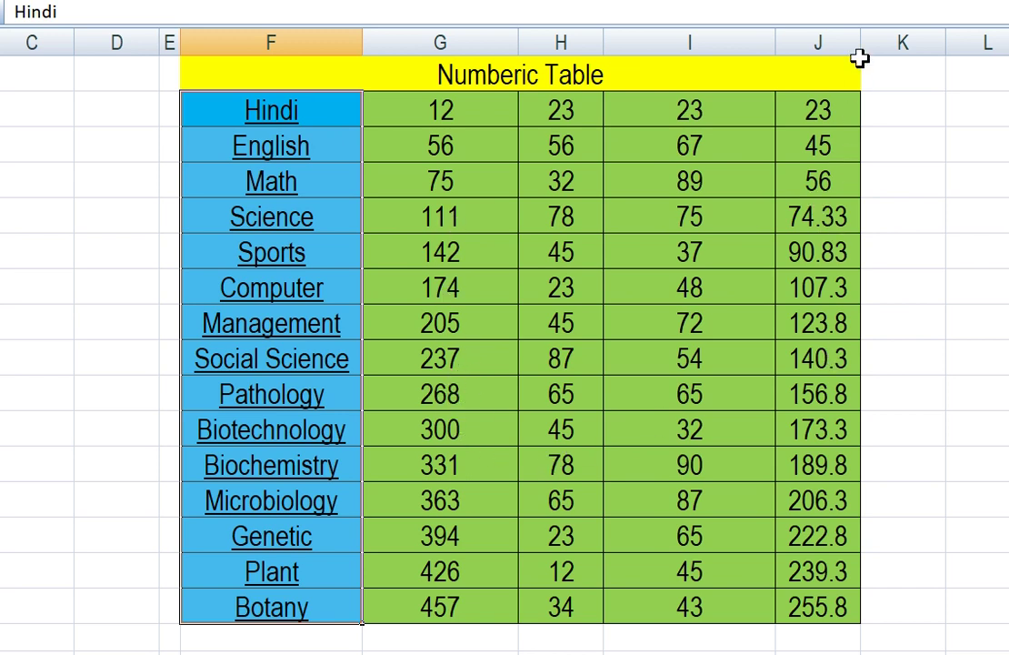
{"action": "left_click_drag", "start_coordinate": [861, 34], "coordinate": [952, 36]}
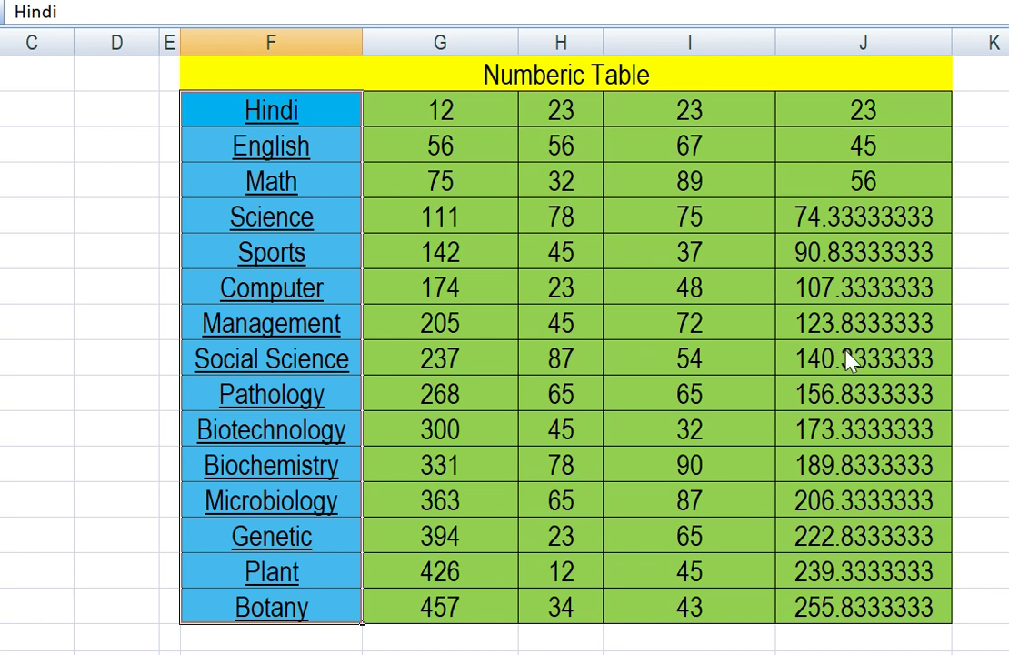
In Format Cells, pick the Number category and try decimal places down to 0
{"action": "key", "text": "ctrl+1"}
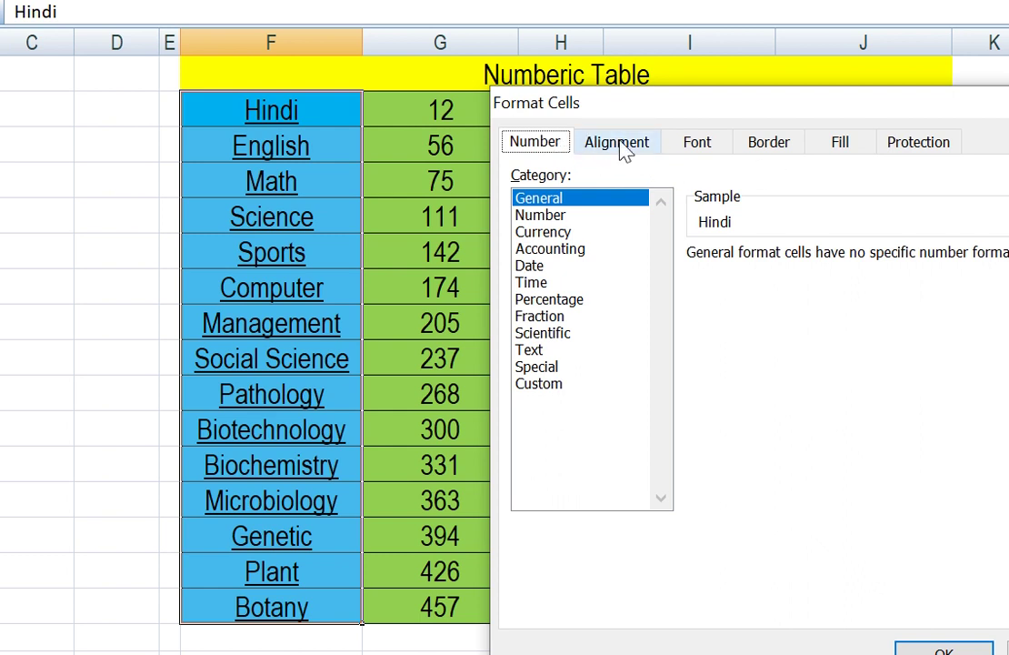
{"action": "left_click", "coordinate": [563, 217]}
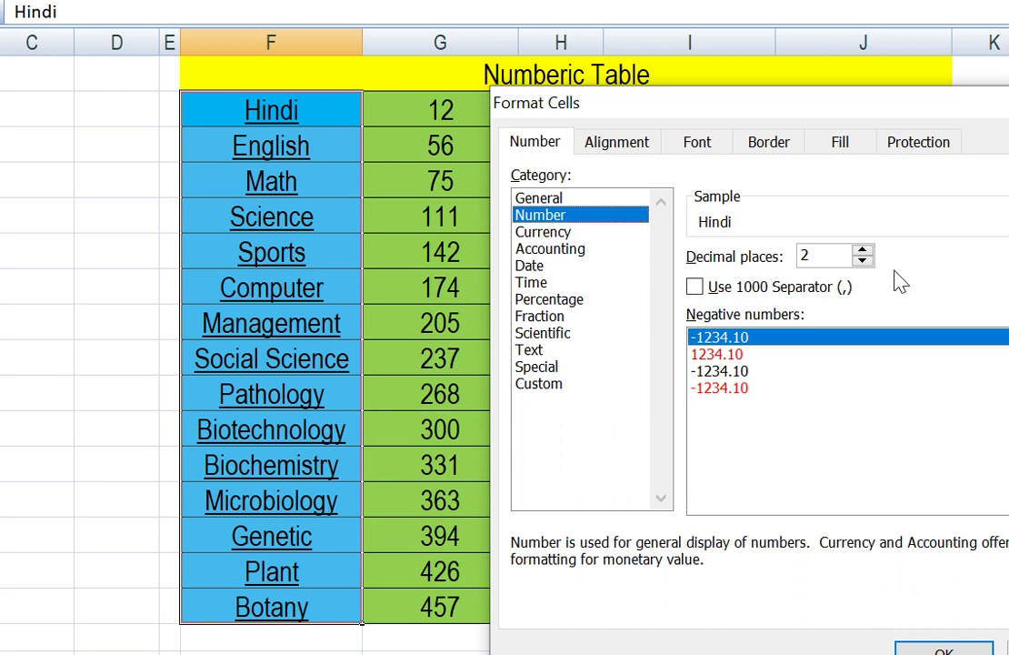
{"action": "left_click", "coordinate": [862, 250]}
{"action": "left_click", "coordinate": [862, 250]}
{"action": "left_click", "coordinate": [862, 261]}
{"action": "left_click", "coordinate": [862, 261]}
{"action": "left_click", "coordinate": [862, 261]}
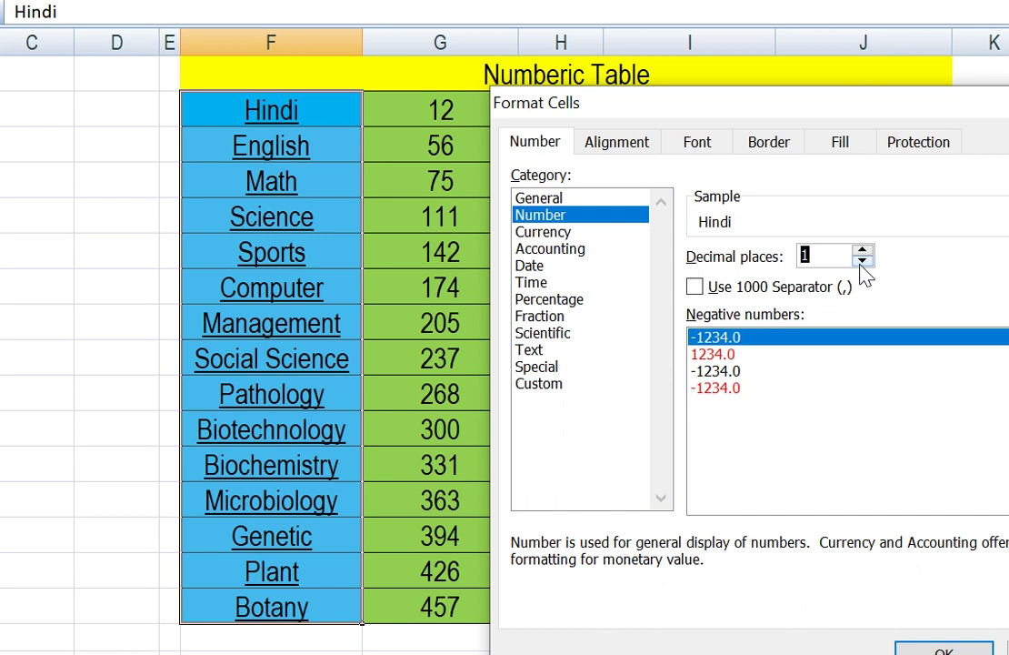
{"action": "left_click", "coordinate": [862, 261]}
Try 3 decimal places, return to 0, and apply the Number format
{"action": "left_click", "coordinate": [862, 250]}
{"action": "left_click", "coordinate": [862, 250]}
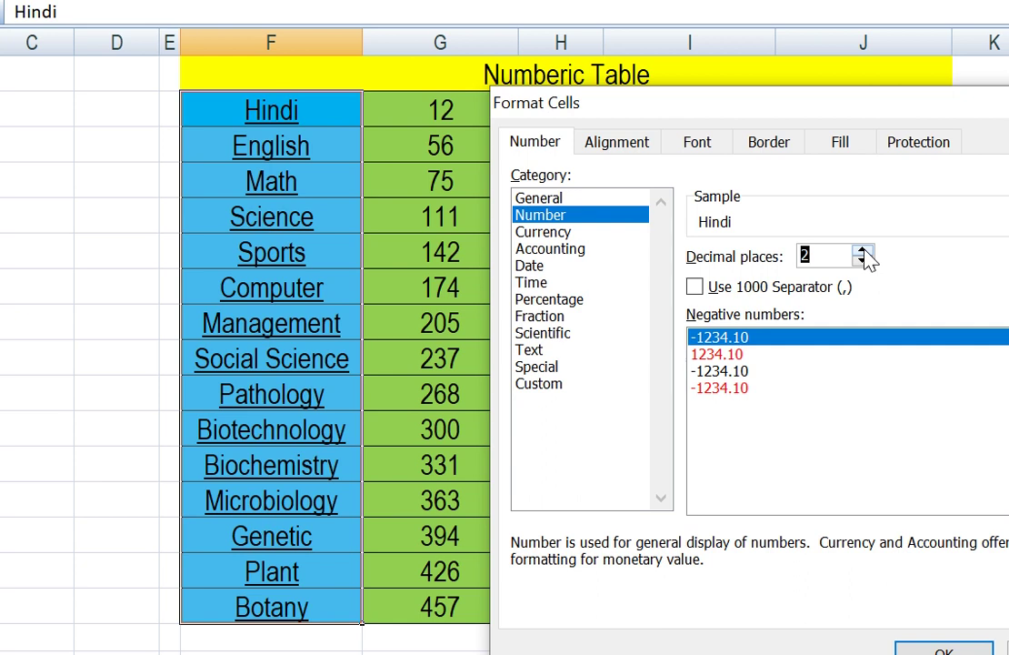
{"action": "left_click", "coordinate": [865, 252]}
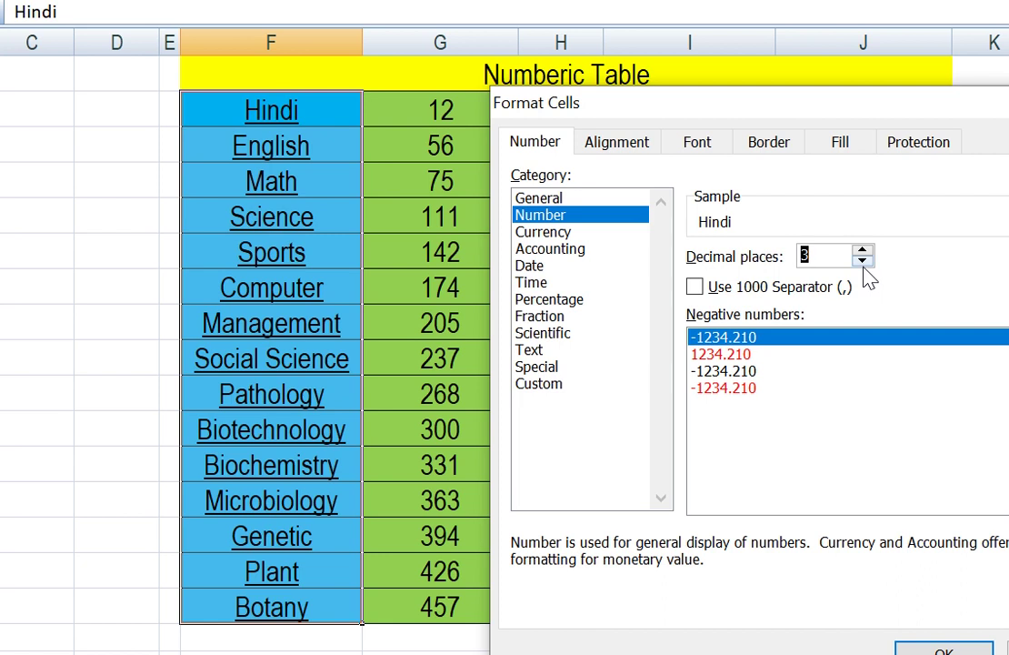
{"action": "left_click", "coordinate": [863, 263]}
{"action": "left_click", "coordinate": [863, 263]}
{"action": "left_click", "coordinate": [863, 262]}
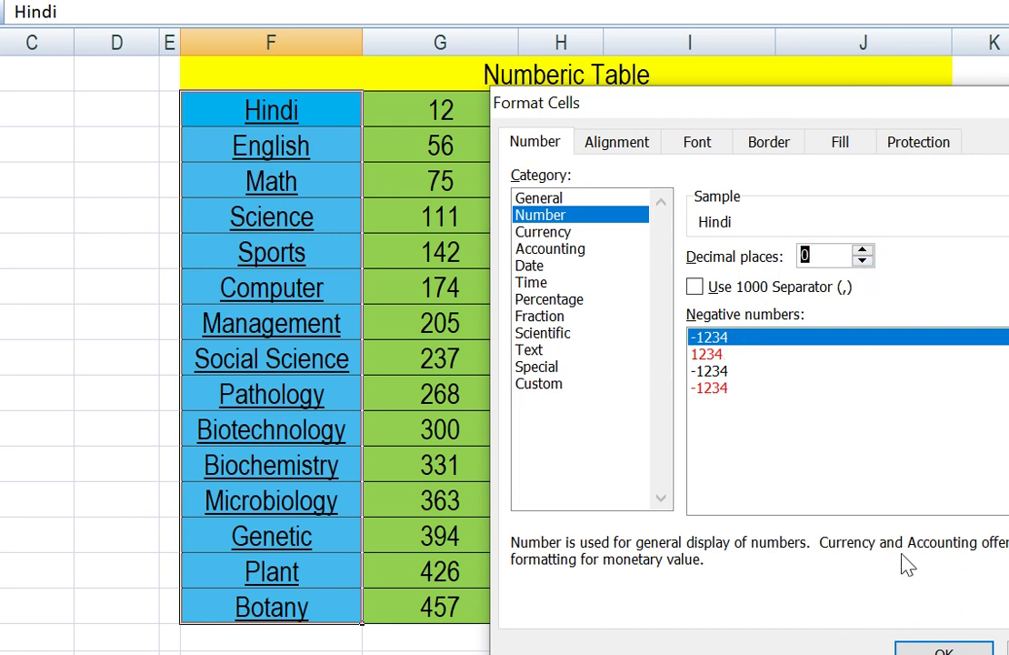
{"action": "left_click", "coordinate": [942, 647]}
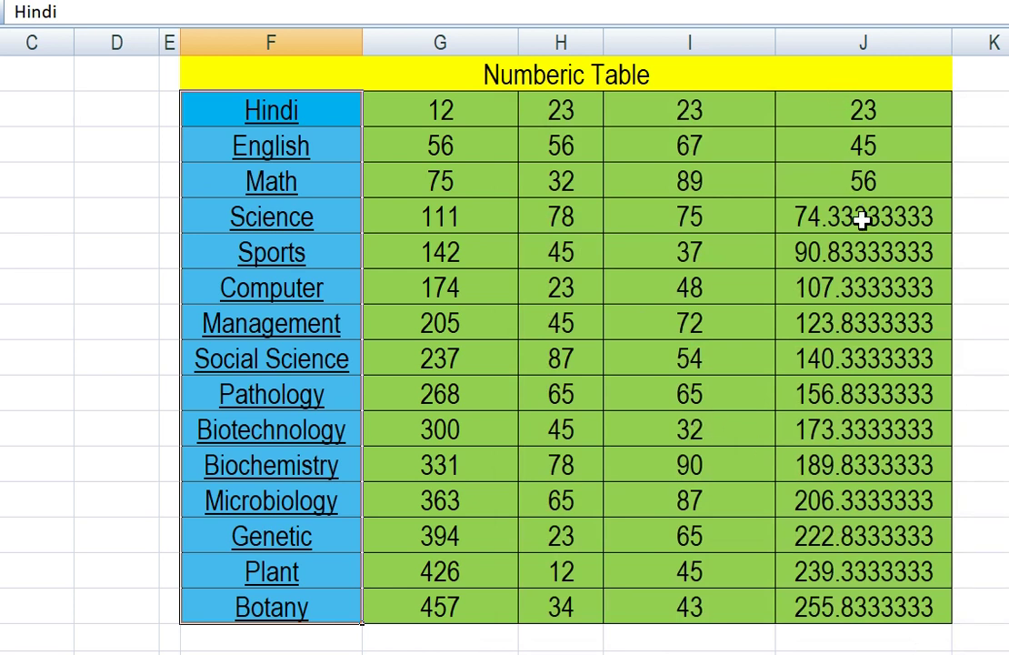
{"action": "left_click_drag", "start_coordinate": [857, 109], "coordinate": [830, 612]}
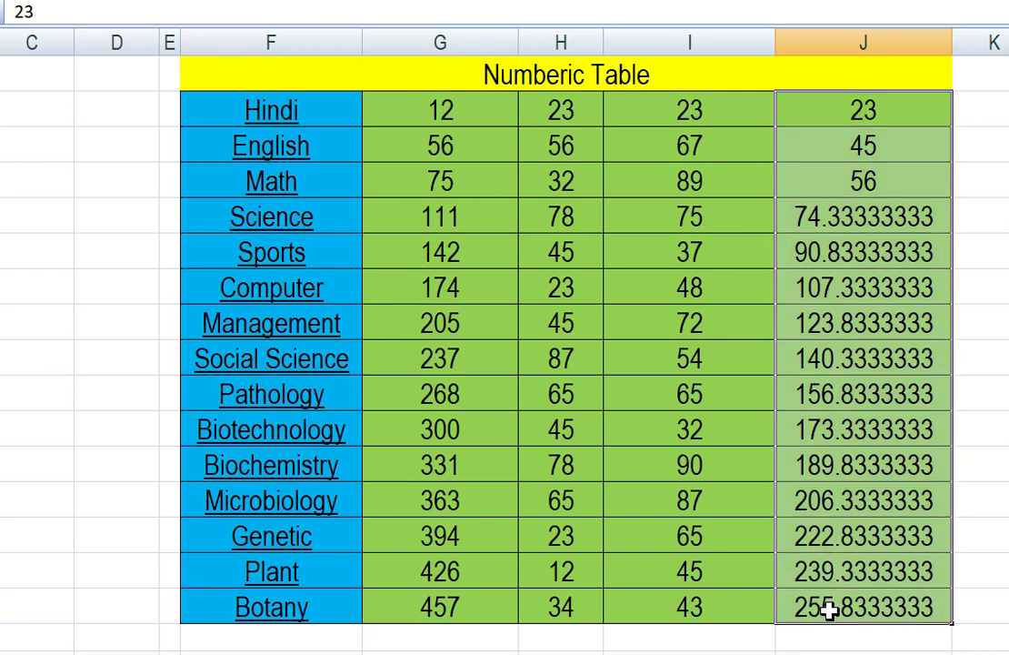
Format J4:J18 as Number with 0 decimals, then undo that formatting
{"action": "key", "text": "ctrl+1"}
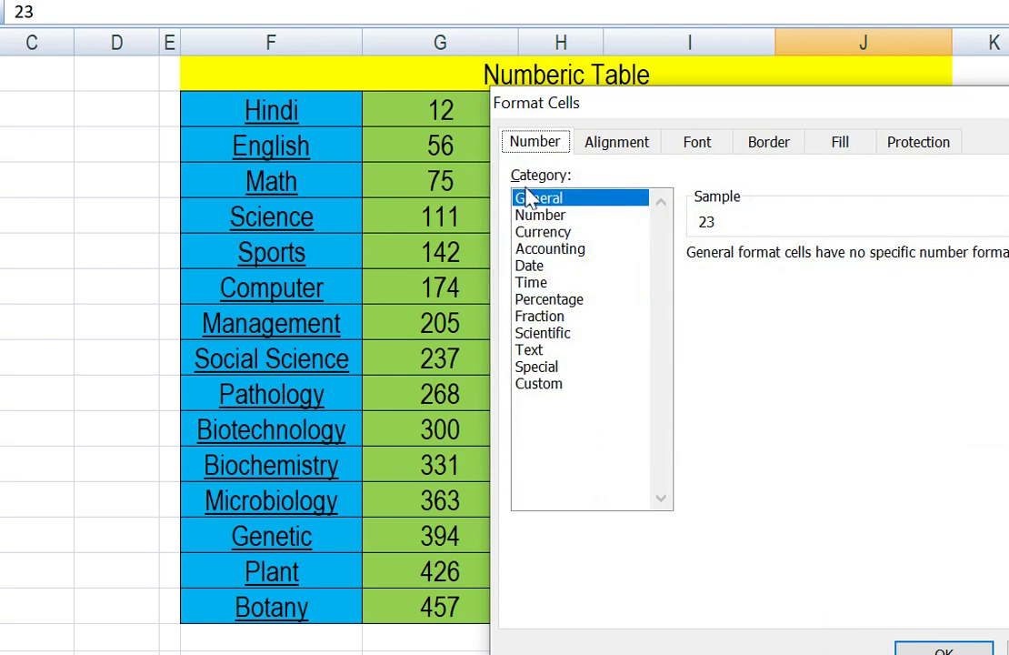
{"action": "left_click", "coordinate": [537, 216]}
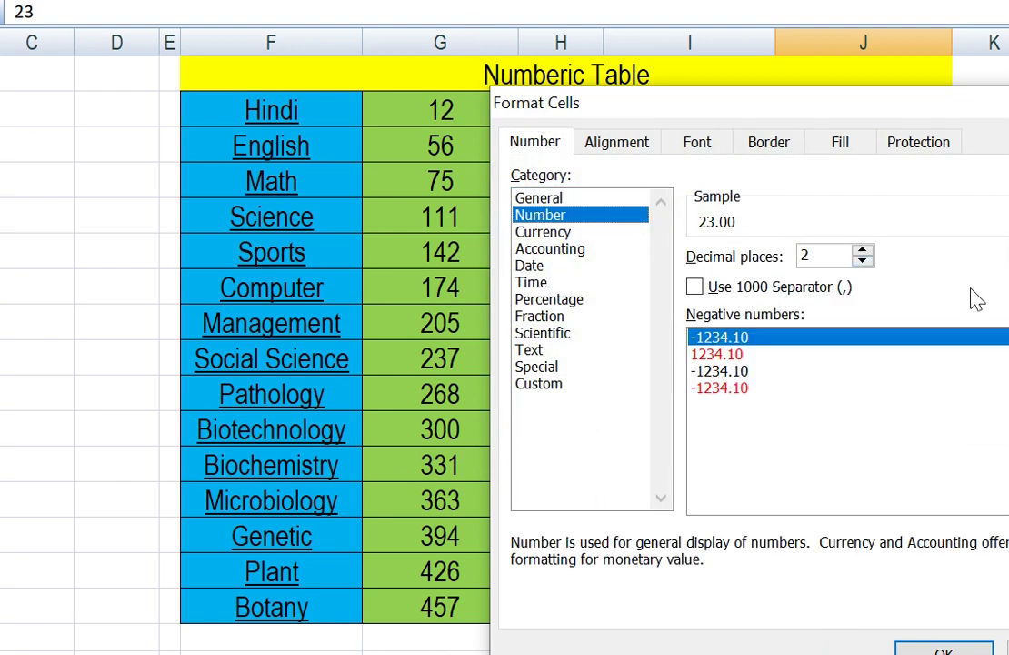
{"action": "left_click", "coordinate": [862, 261]}
{"action": "left_click", "coordinate": [862, 261]}
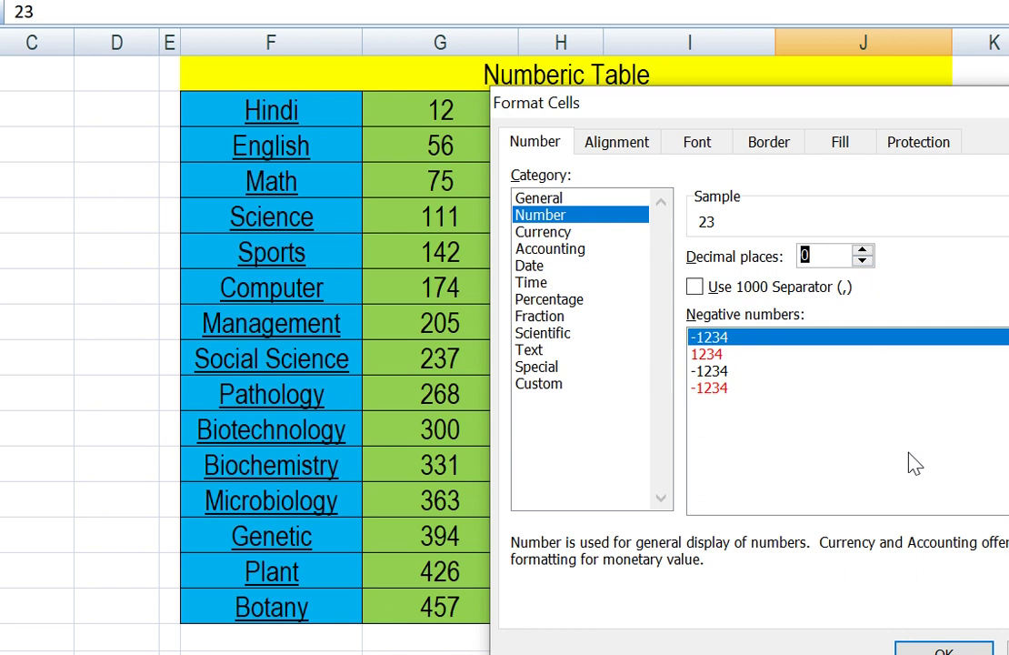
{"action": "left_click", "coordinate": [955, 647]}
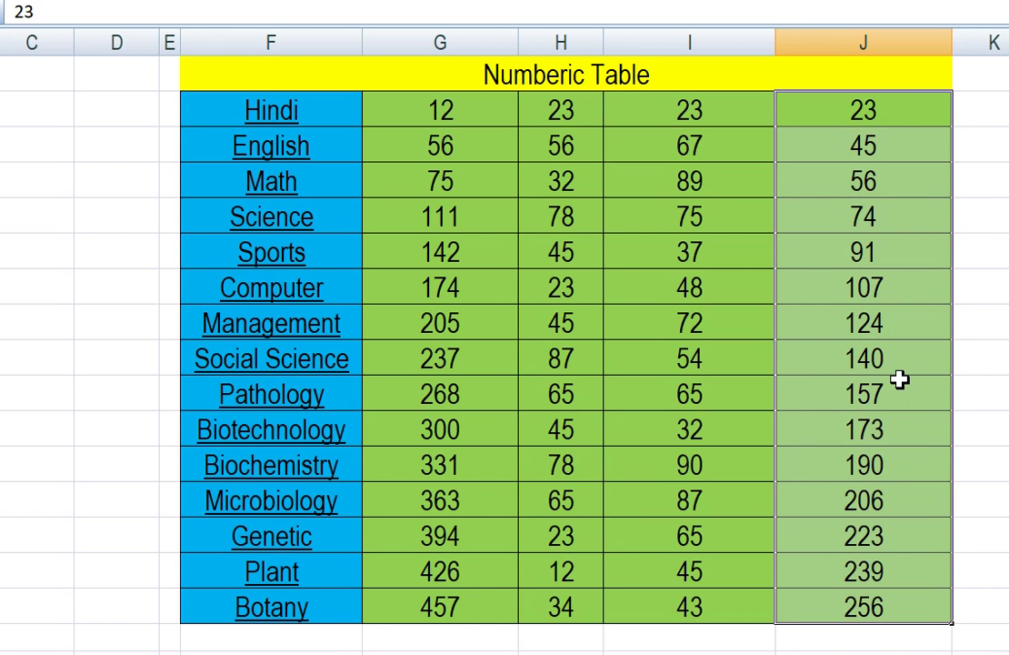
{"action": "key", "text": "ctrl+z"}
Change J5 to 74, undo it and the column widening, then bring up the Open dialog
{"action": "left_click", "coordinate": [932, 221]}
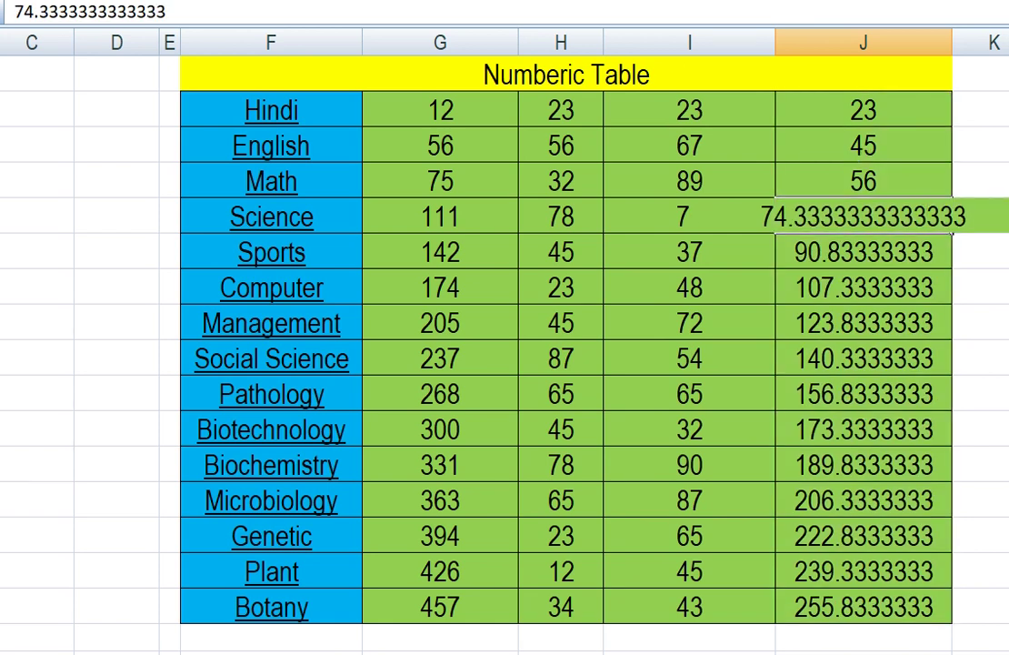
{"action": "key", "text": "BackSpace"}
{"action": "key", "text": "BackSpace"}
{"action": "key", "text": "BackSpace"}
{"action": "key", "text": "BackSpace"}
{"action": "key", "text": "BackSpace"}
{"action": "key", "text": "BackSpace"}
{"action": "key", "text": "BackSpace"}
{"action": "key", "text": "BackSpace"}
{"action": "key", "text": "BackSpace"}
{"action": "key", "text": "BackSpace"}
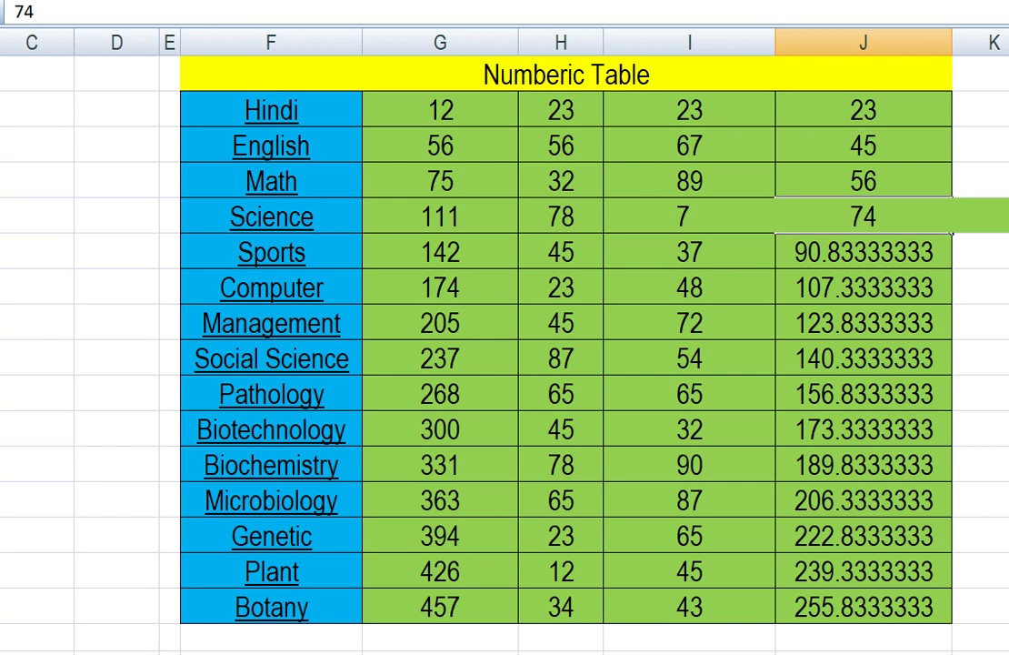
{"action": "left_click", "coordinate": [706, 392]}
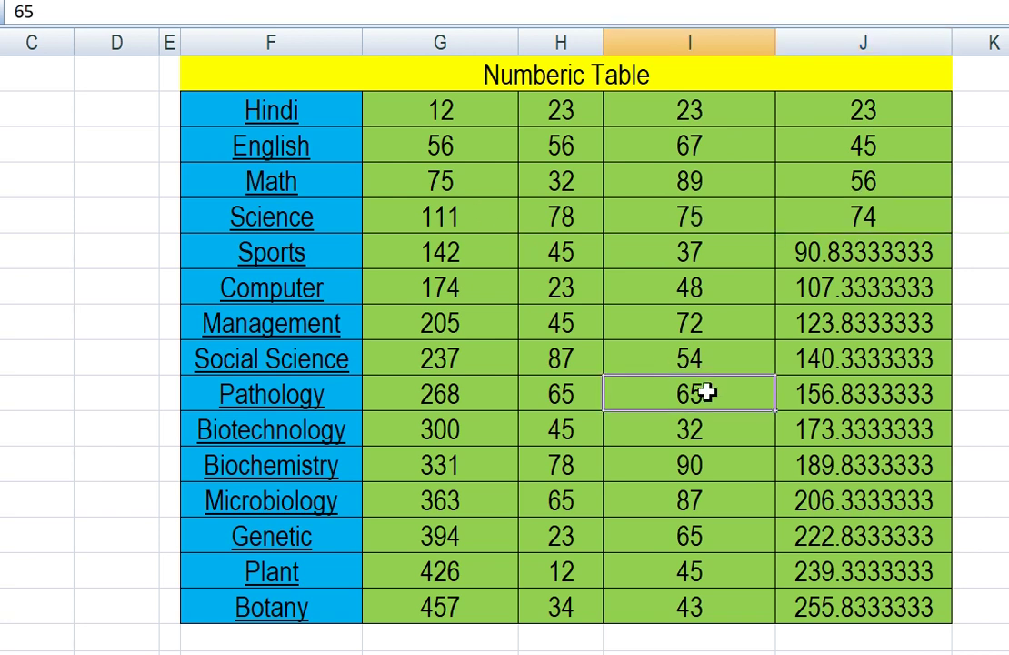
{"action": "key", "text": "ctrl+z"}
{"action": "key", "text": "ctrl+z"}
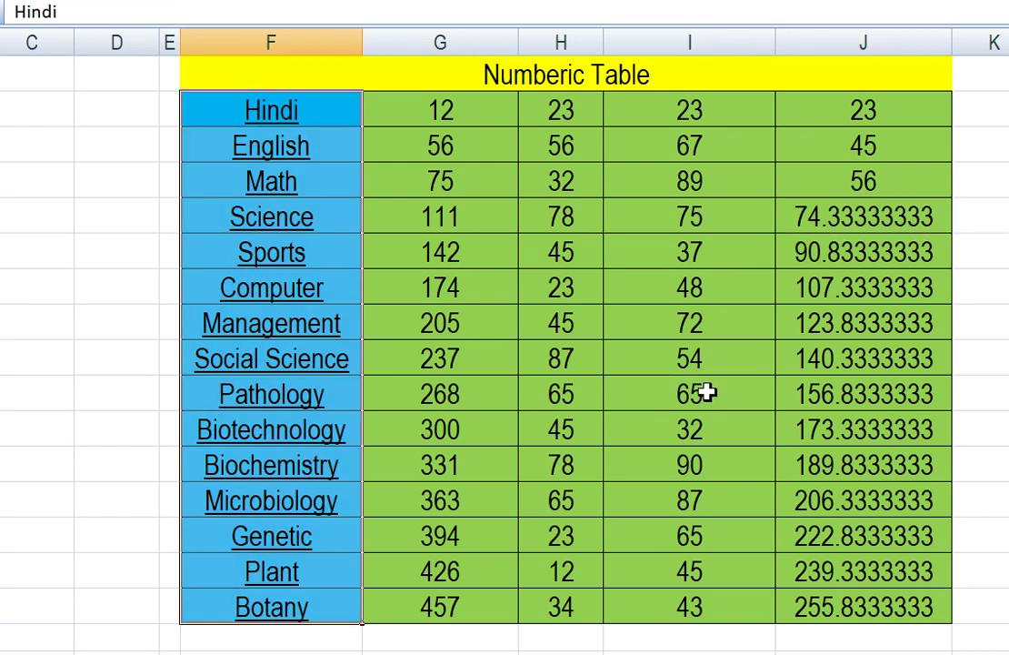
{"action": "key", "text": "ctrl+z"}
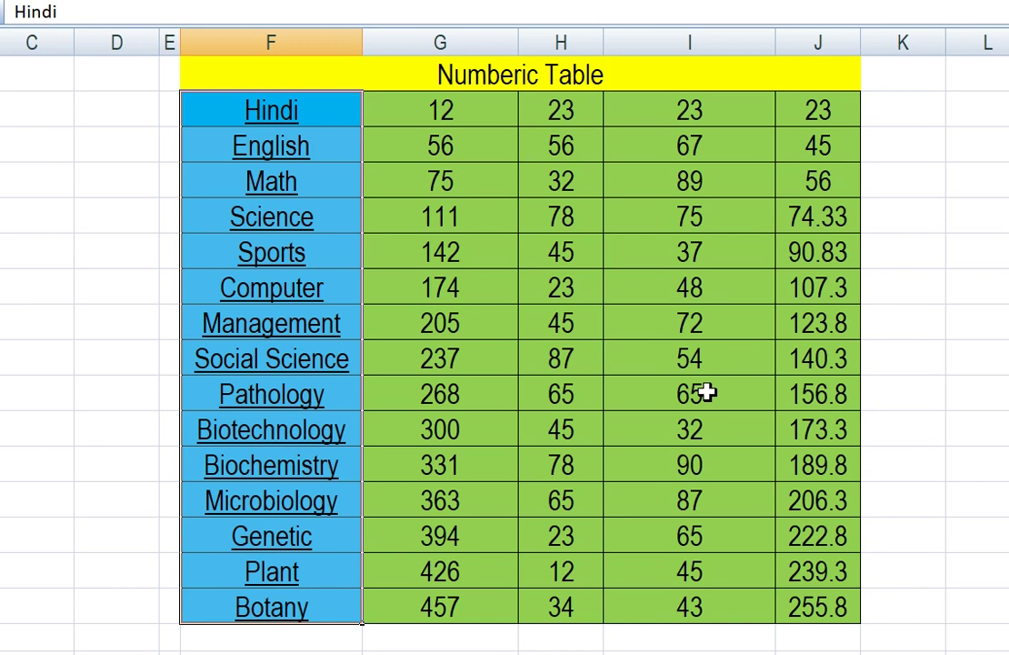
{"action": "key", "text": "ctrl+o"}
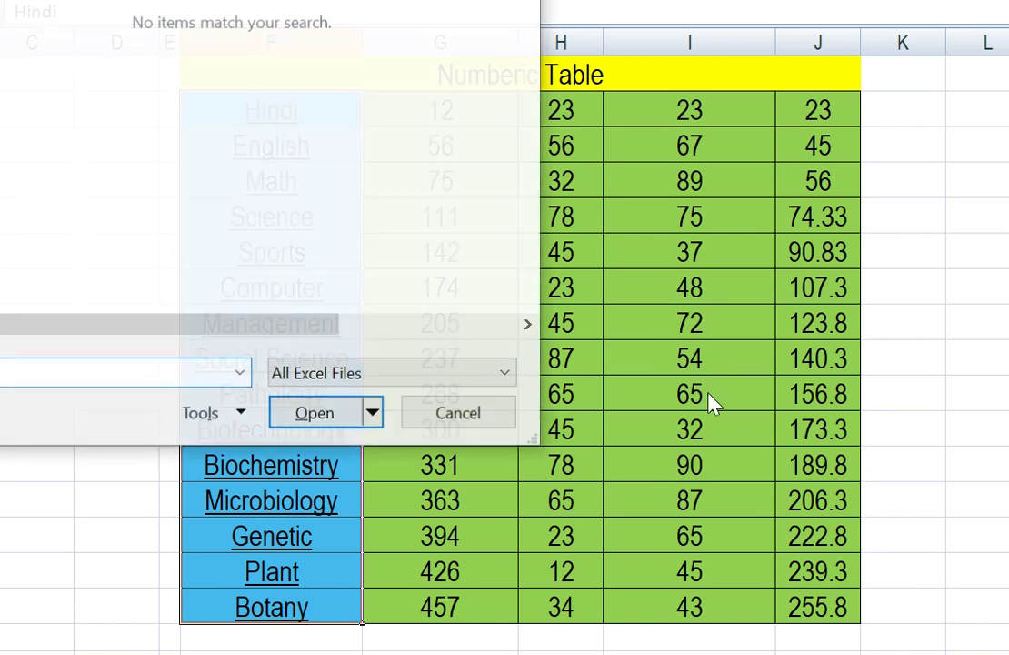